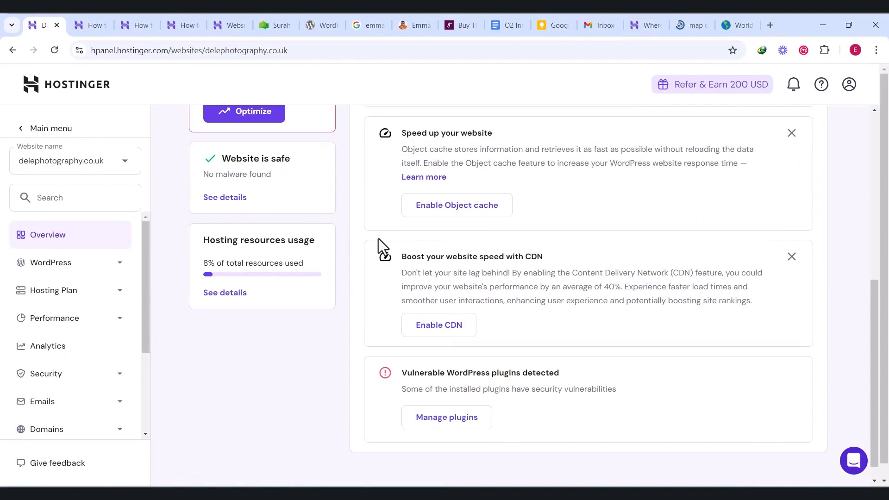
# Enable the object cache and the CDN for the website from the improvement tips
pyautogui.scroll(5, 378, 238)
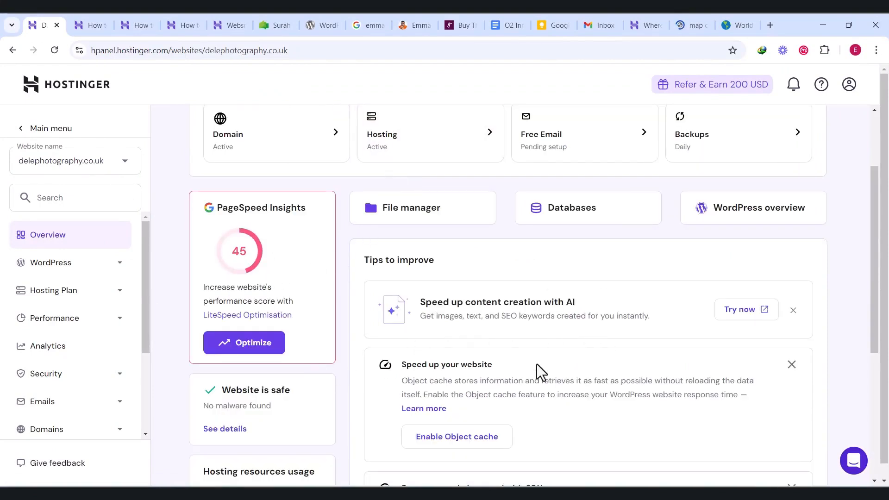
pyautogui.scroll(-2, 537, 364)
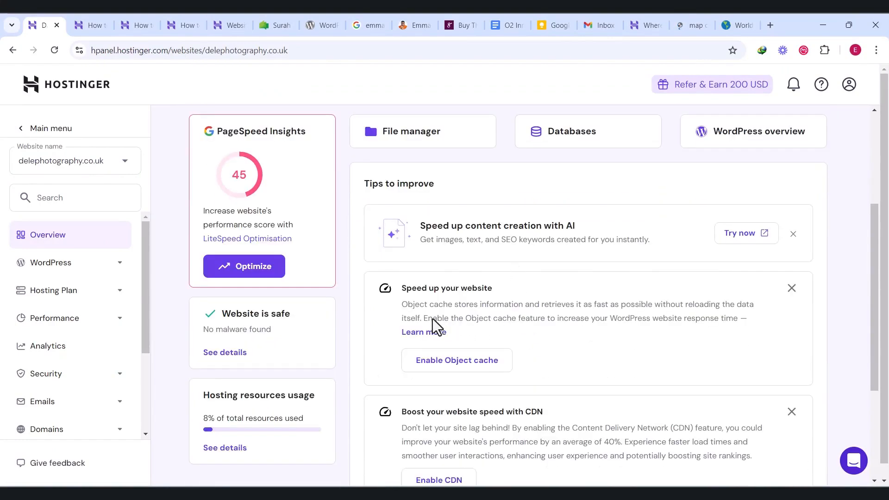
pyautogui.scroll(-1, 407, 305)
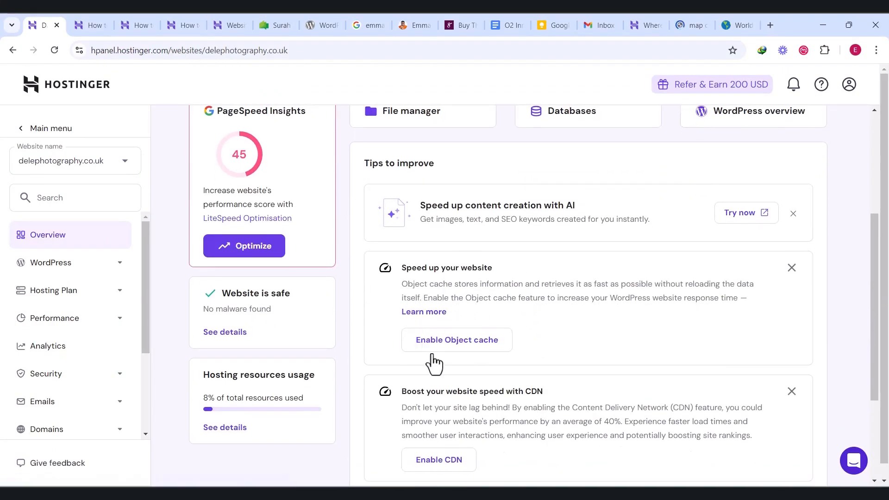
pyautogui.click(454, 342)
pyautogui.scroll(-3, 562, 347)
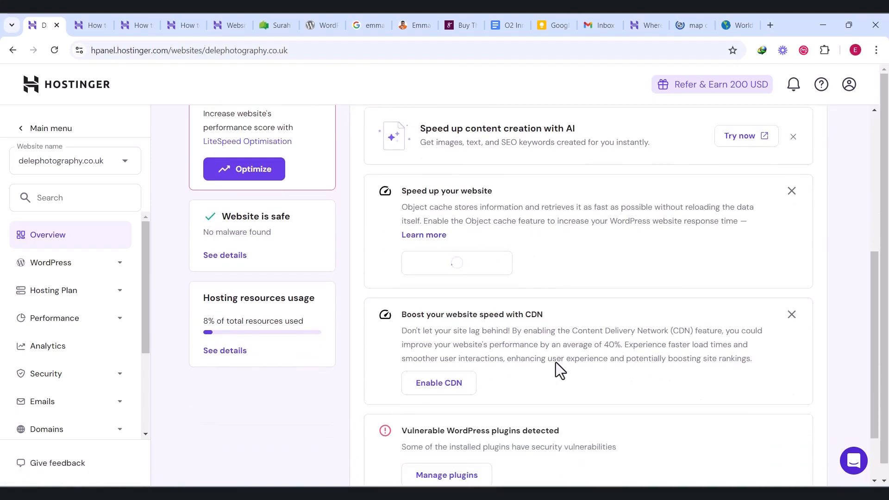
pyautogui.click(440, 390)
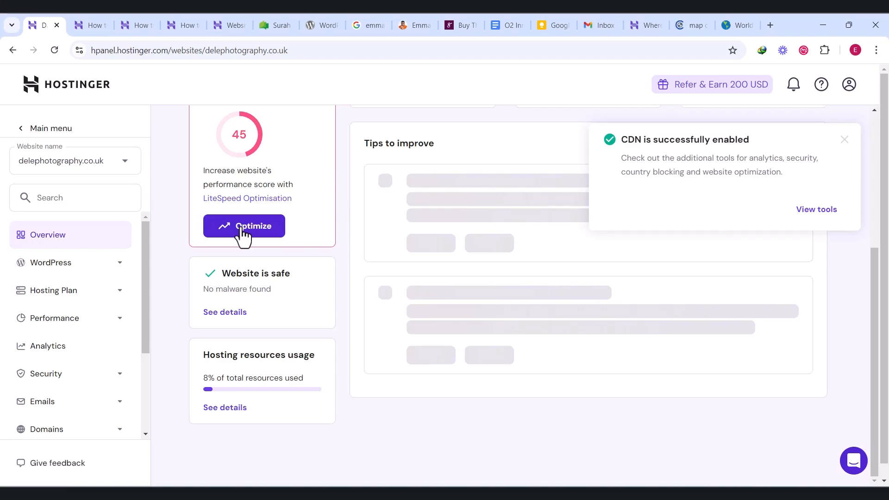
# Compare the LiteSpeed optimization presets and apply the recommended Advanced preset to the website
pyautogui.click(226, 197)
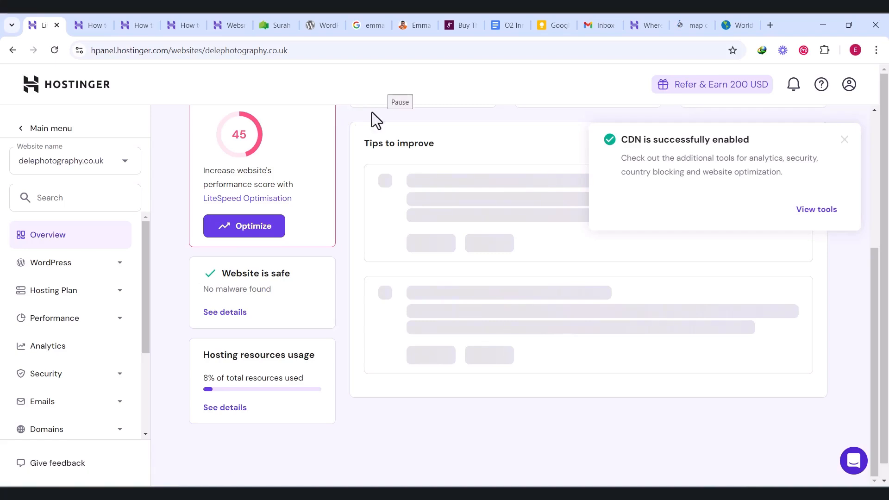
pyautogui.click(244, 227)
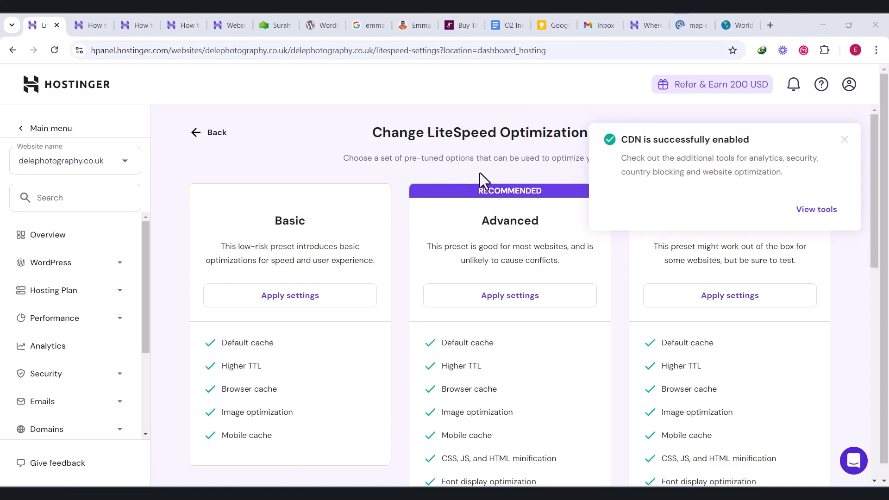
pyautogui.scroll(-2, 529, 174)
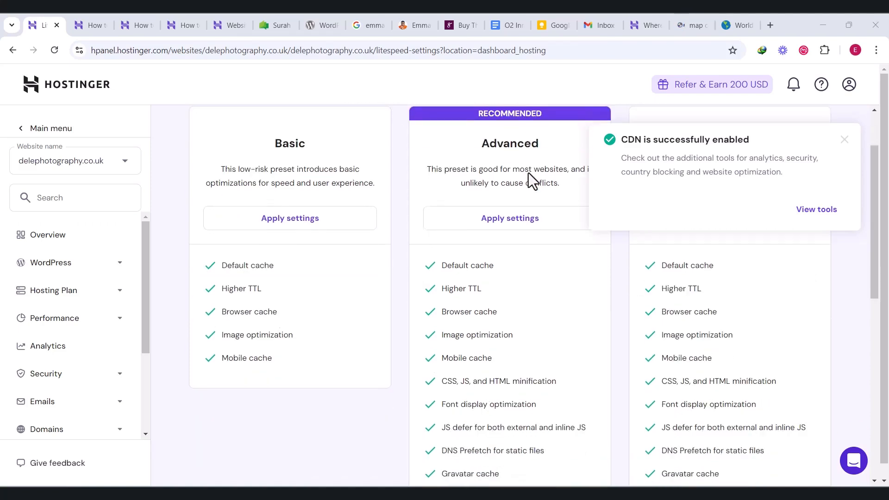
pyautogui.scroll(1, 529, 174)
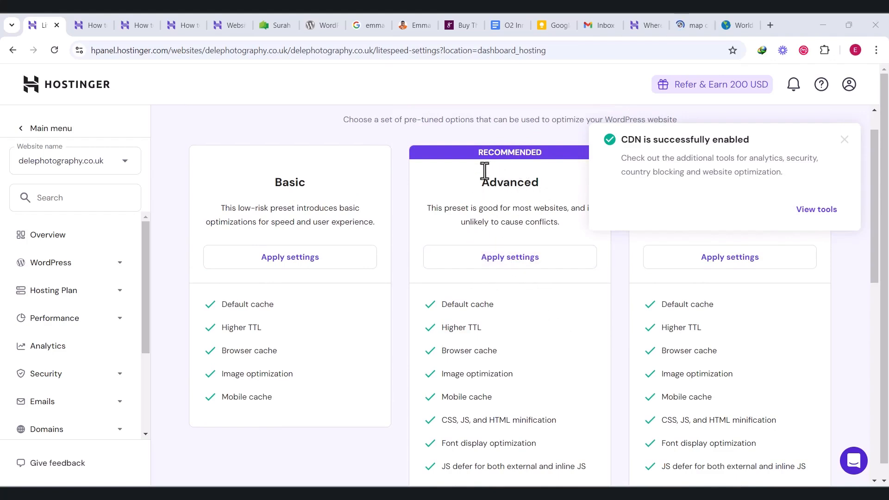
pyautogui.scroll(-2, 491, 279)
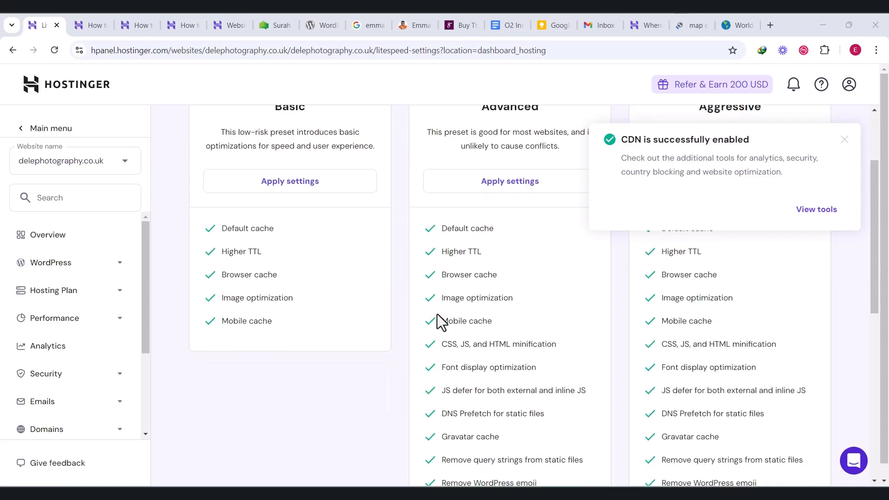
pyautogui.scroll(-1, 452, 297)
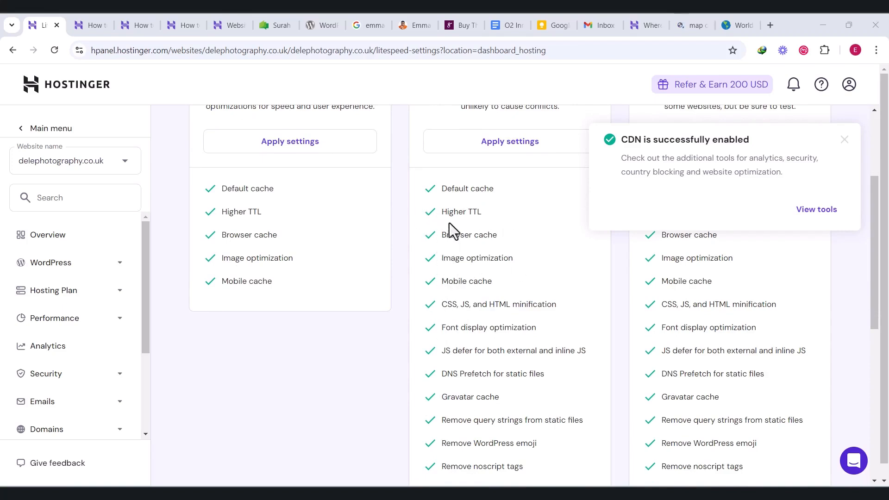
pyautogui.scroll(-3, 489, 369)
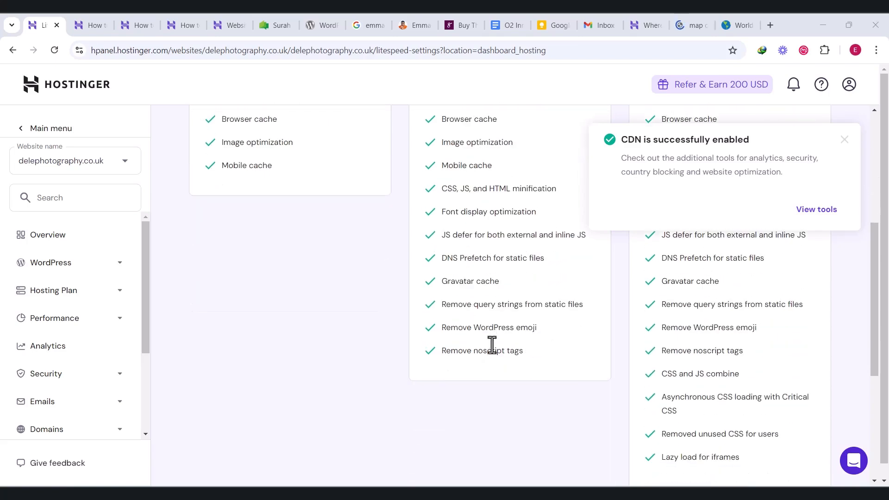
pyautogui.scroll(5, 493, 335)
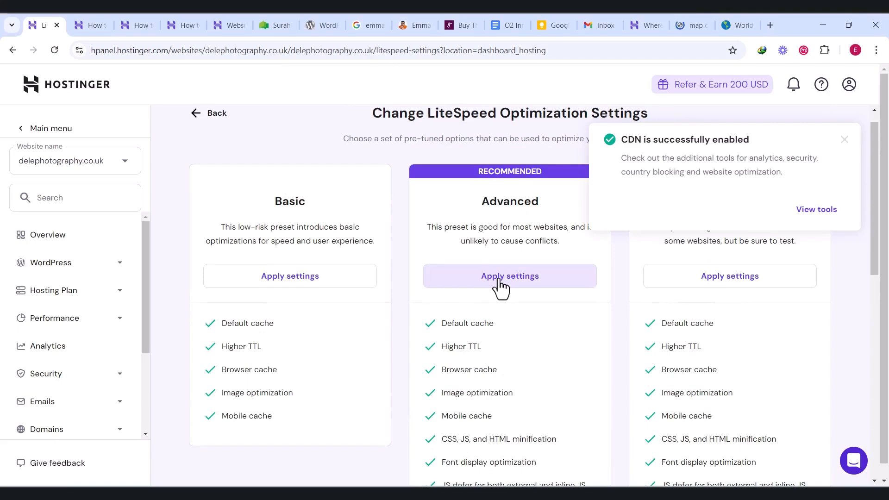
pyautogui.click(498, 280)
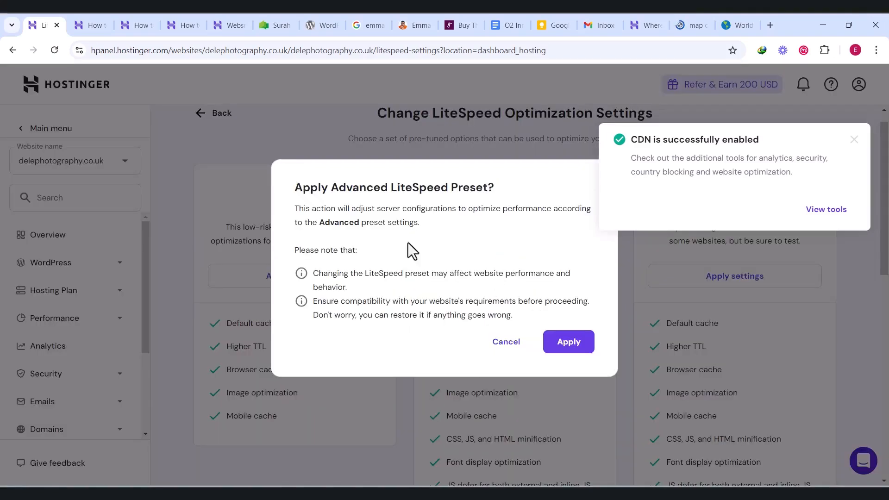
pyautogui.click(564, 344)
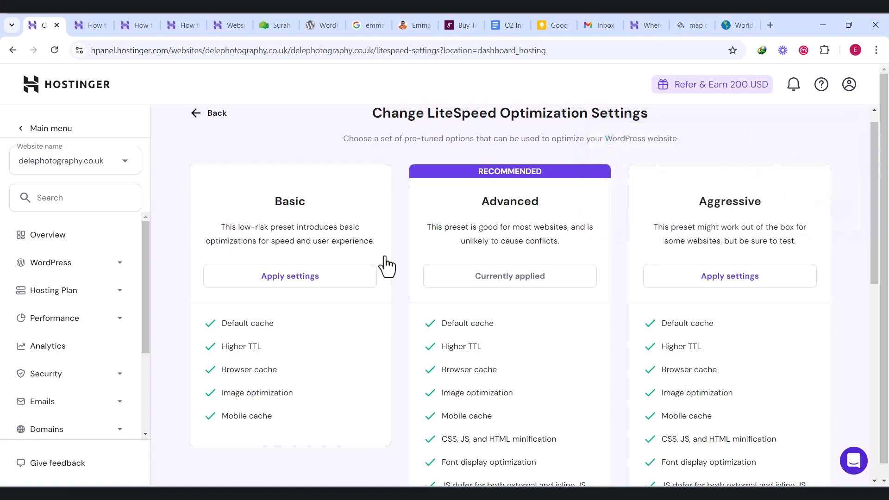
# Open the CDN tools and review the cache status and status code analytics over 7 days
pyautogui.scroll(-3, 387, 252)
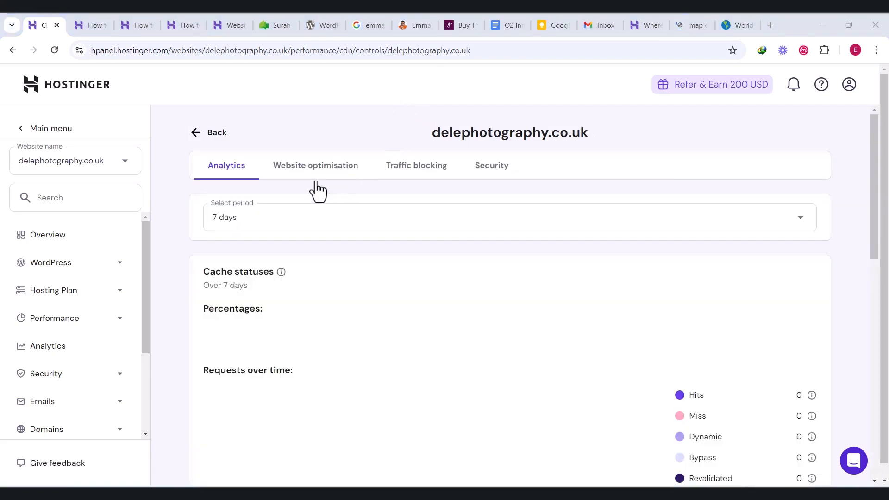
pyautogui.scroll(-2, 279, 267)
pyautogui.scroll(-4, 279, 268)
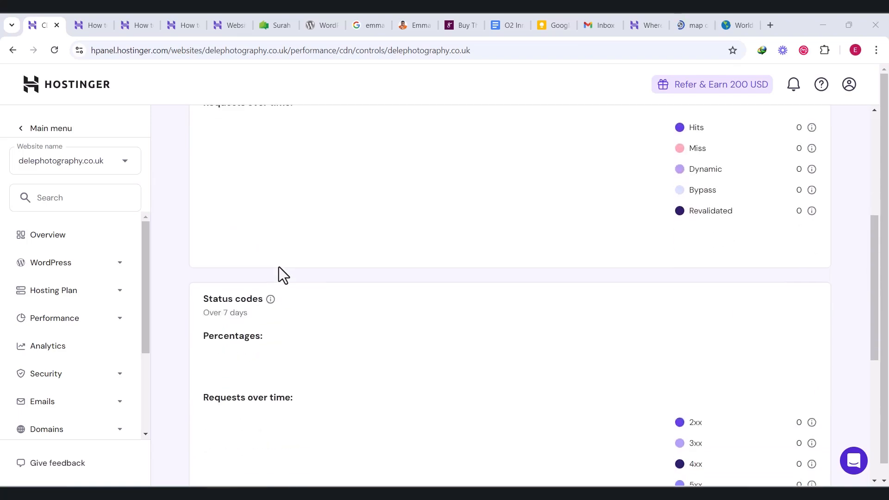
pyautogui.scroll(6, 280, 268)
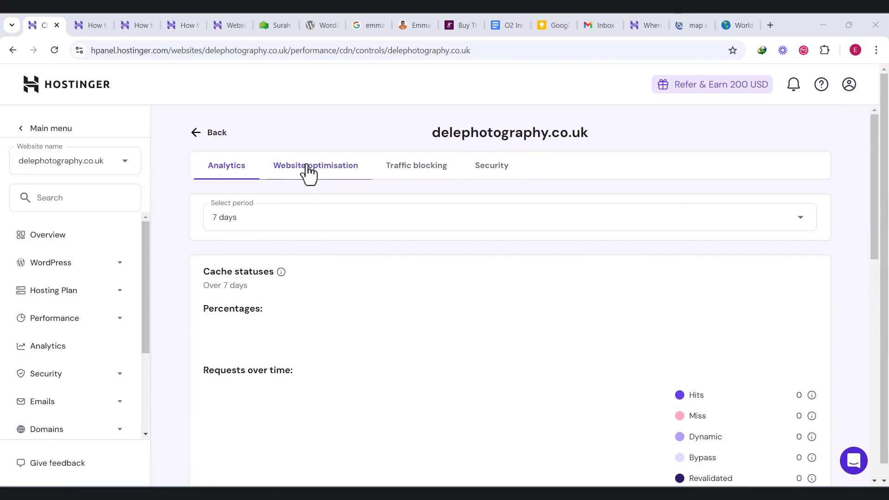
# Save the CDN's image optimisation with recommended maximum widths of 1600 px desktop and 800 px mobile, and quality of 85% desktop and 70% mobile
pyautogui.click(329, 178)
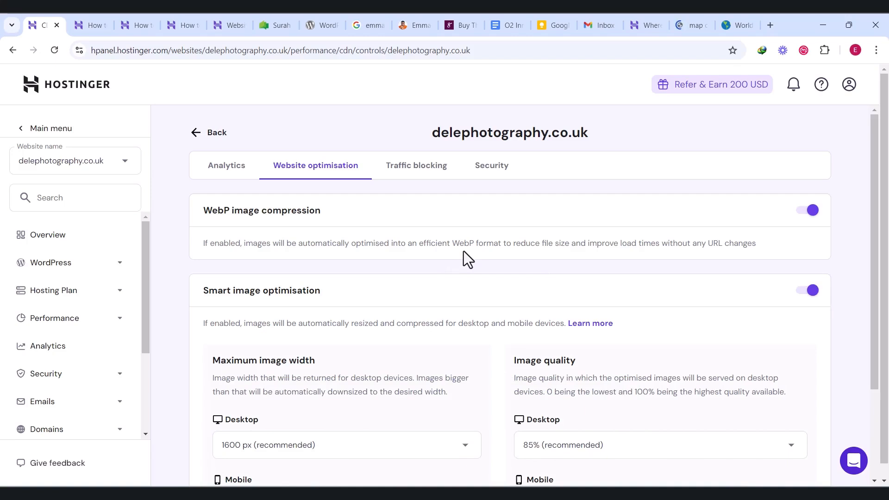
pyautogui.scroll(-1, 465, 254)
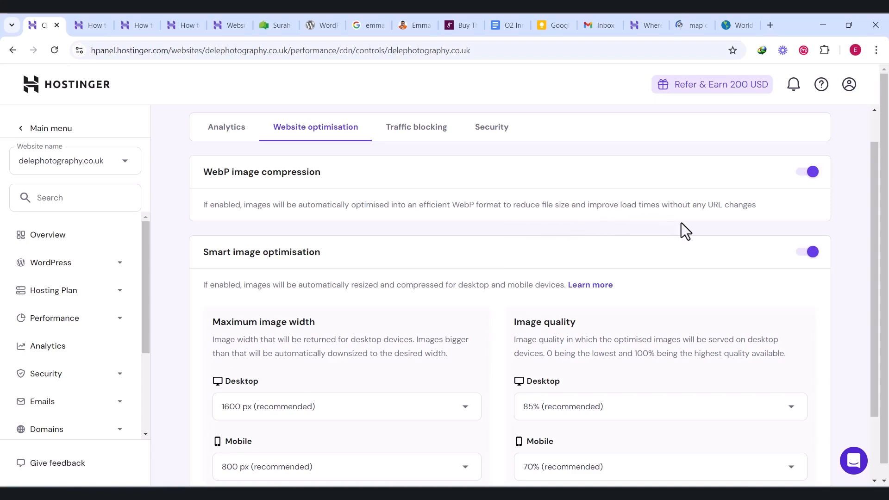
pyautogui.scroll(-2, 676, 245)
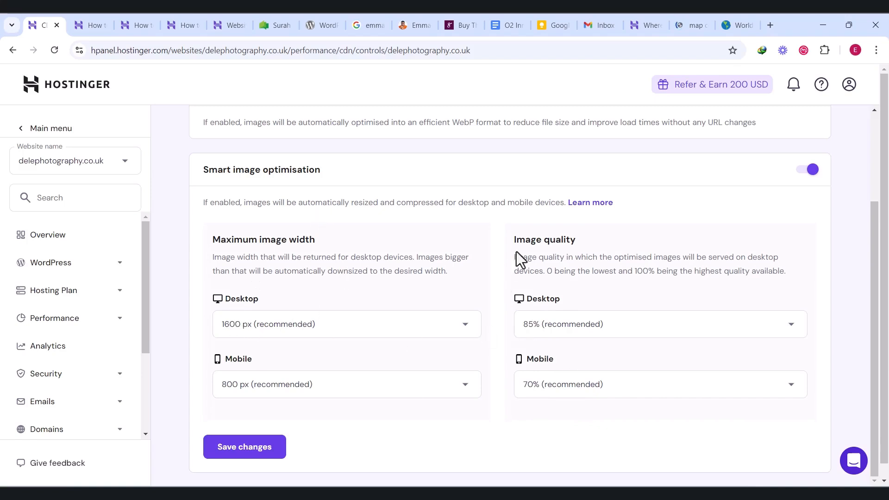
pyautogui.click(248, 447)
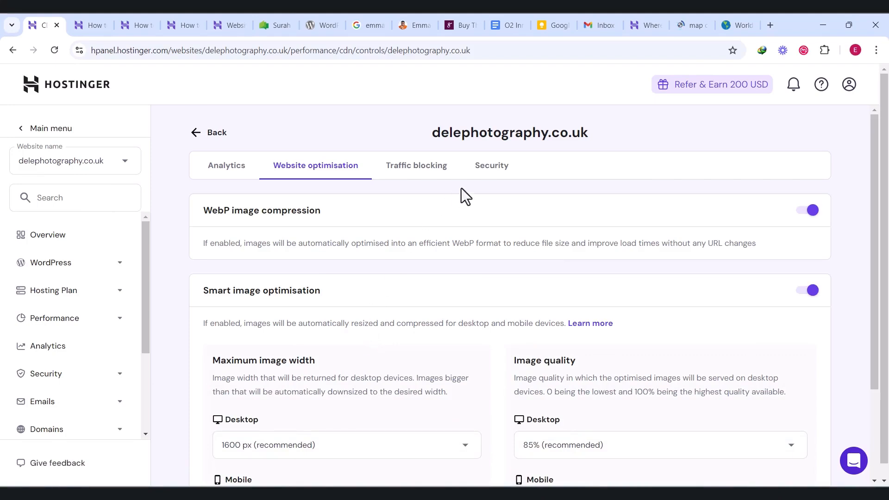
# Review the CDN's IP and country blocking options, then its security level and TLS settings
pyautogui.click(418, 172)
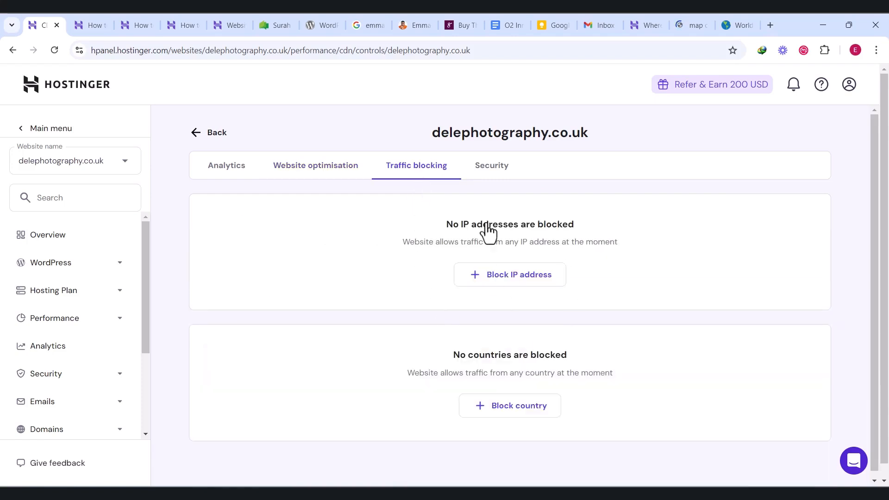
pyautogui.click(488, 181)
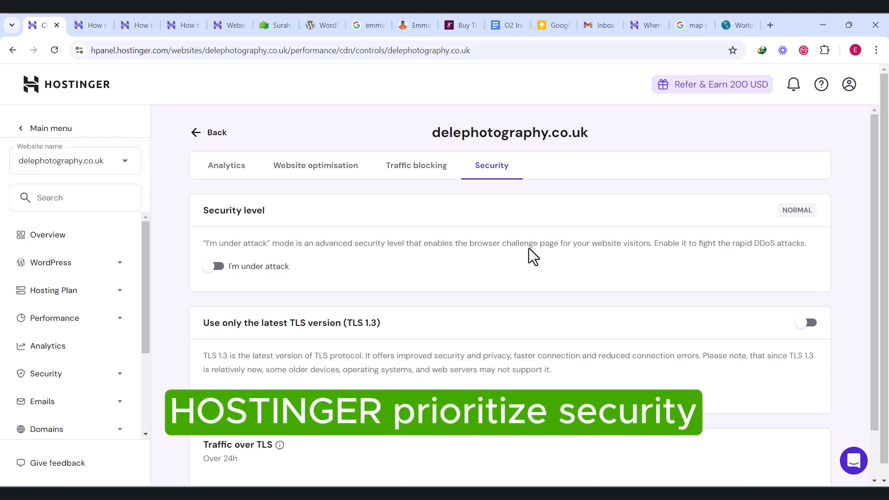
pyautogui.scroll(-1, 548, 265)
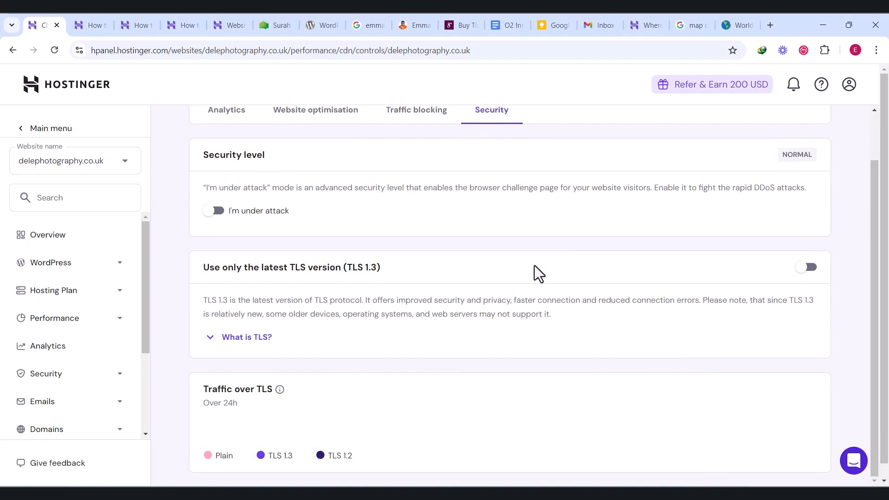
pyautogui.scroll(1, 535, 276)
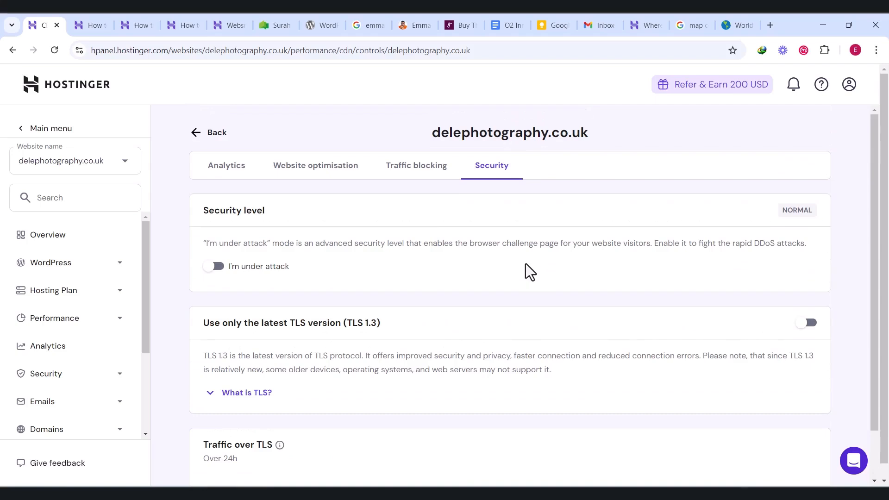
# Return to the website's overview and check its PageSpeed score and improvement tips
pyautogui.click(196, 138)
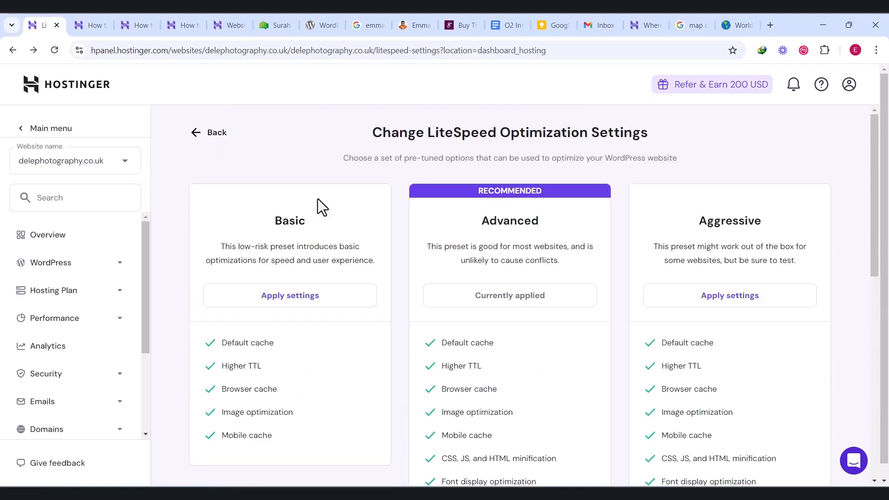
pyautogui.click(55, 236)
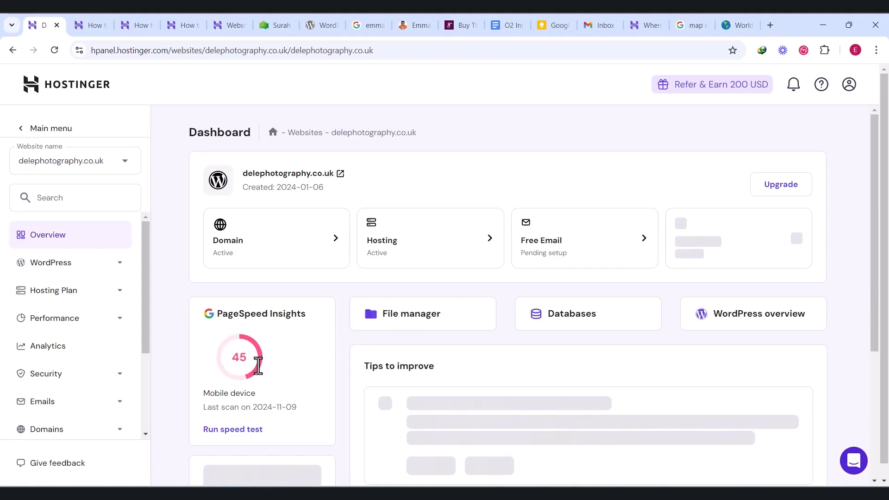
pyautogui.scroll(-3, 232, 435)
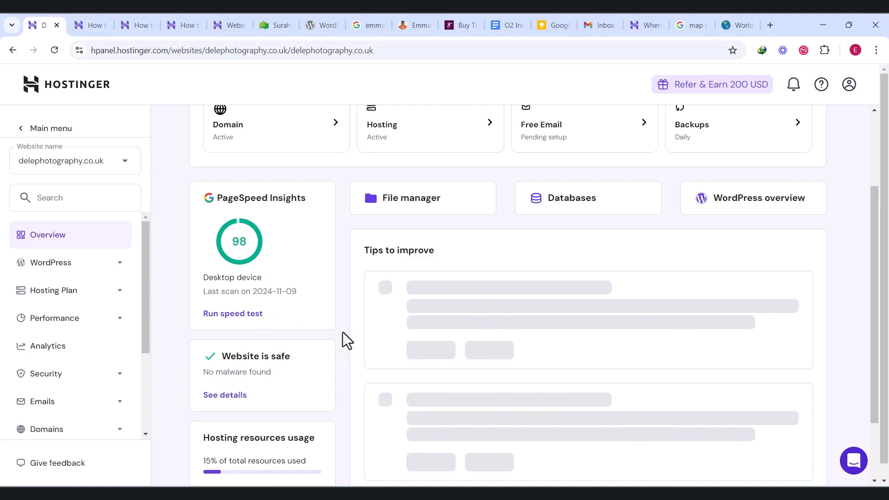
pyautogui.scroll(-2, 346, 341)
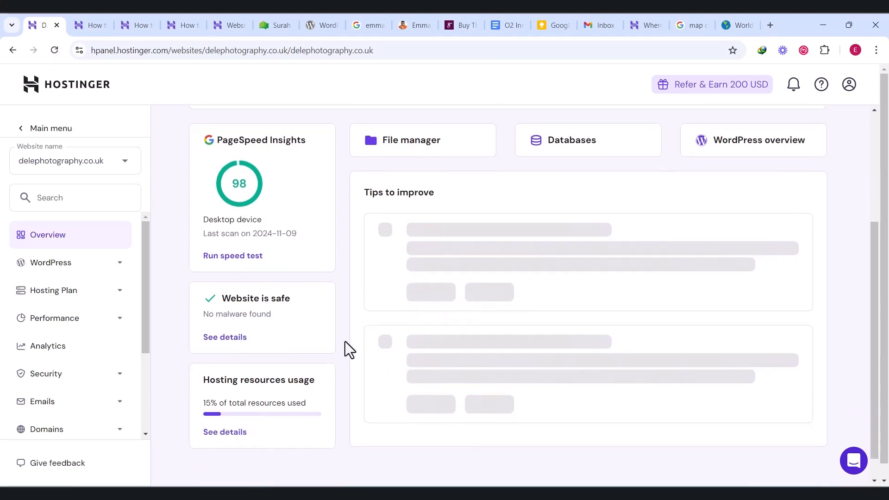
pyautogui.scroll(-1, 346, 342)
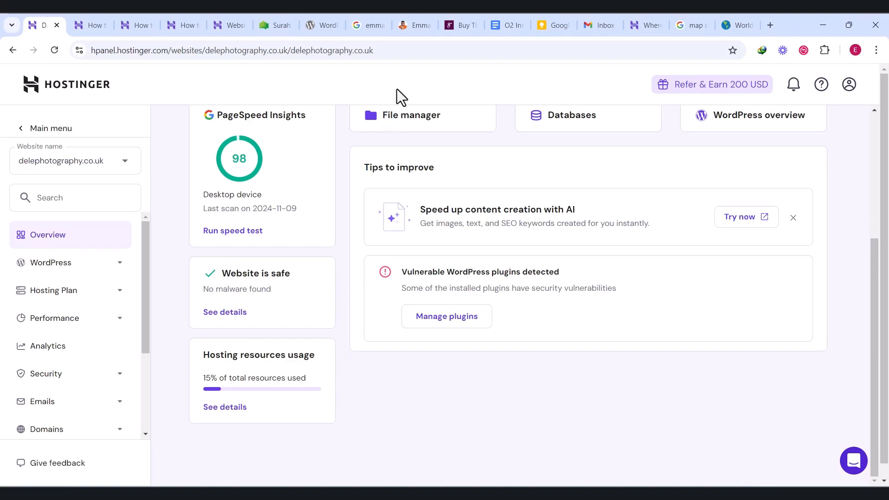
# Open the website speed test, look over the past results, and analyze the site for mobile devices
pyautogui.click(236, 232)
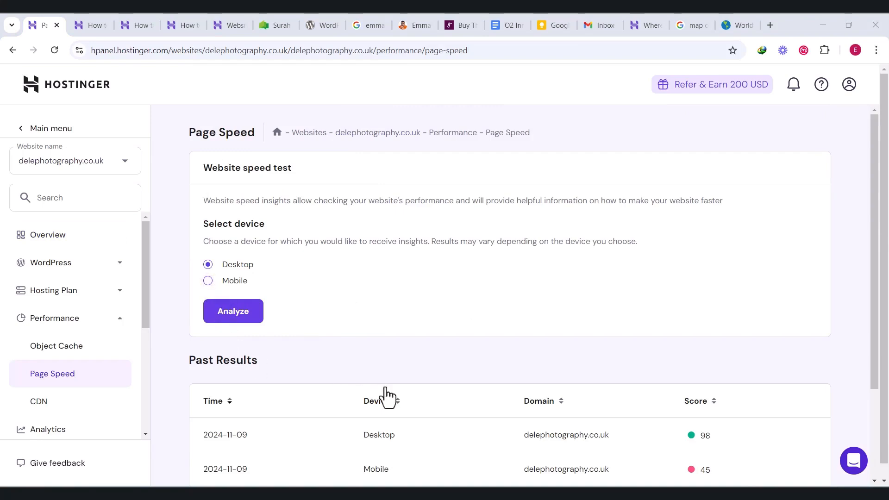
pyautogui.scroll(-2, 507, 393)
pyautogui.scroll(-1, 507, 396)
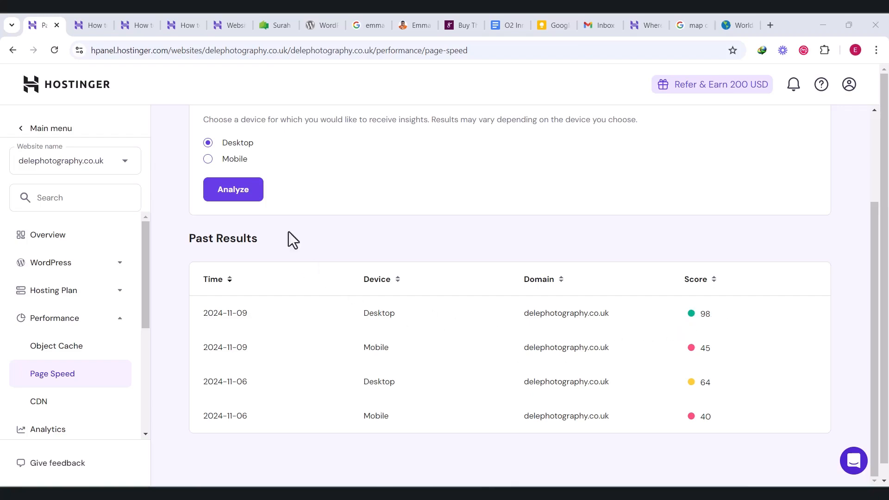
pyautogui.click(229, 165)
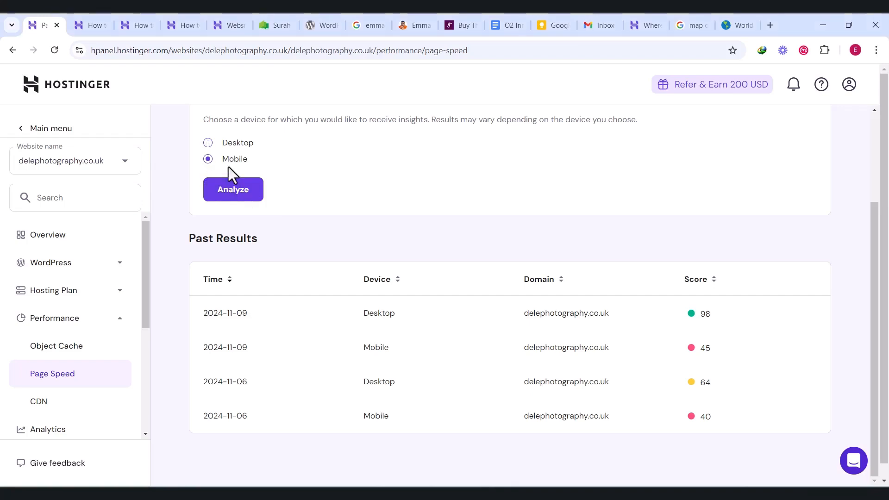
pyautogui.click(229, 191)
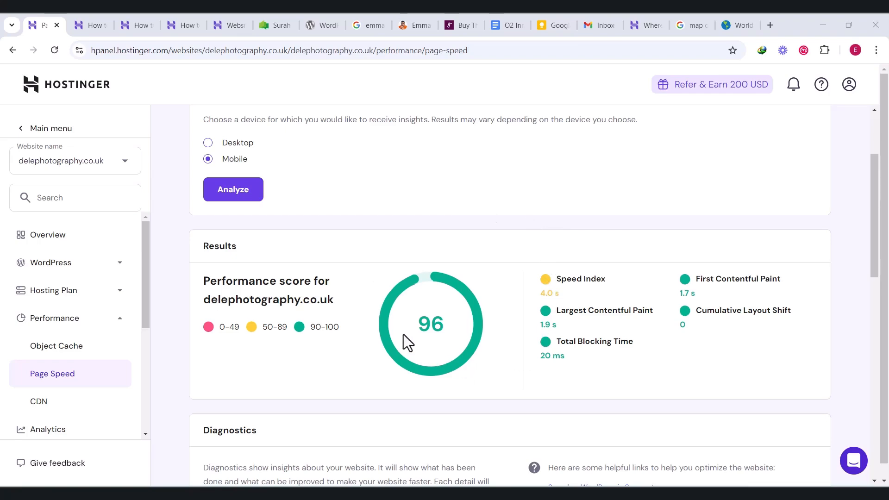
# Examine the mobile speed test's performance score, metrics and diagnostics
pyautogui.scroll(3, 403, 335)
pyautogui.scroll(-7, 406, 332)
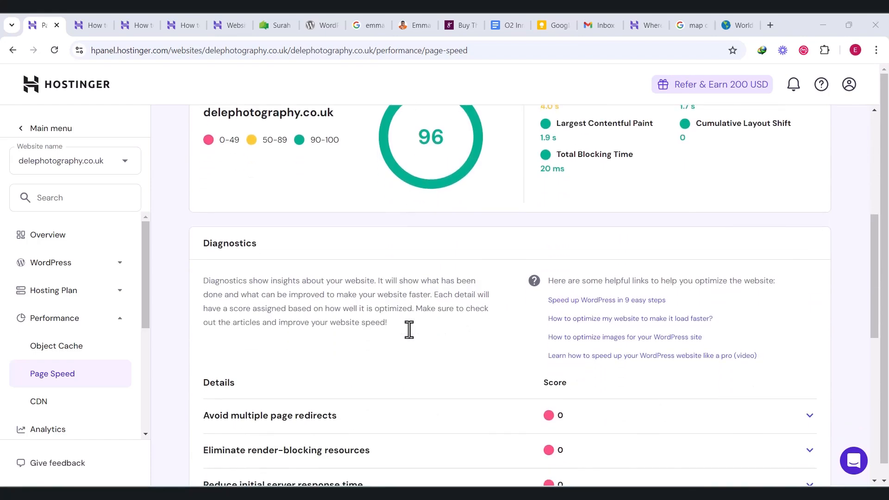
pyautogui.scroll(7, 409, 327)
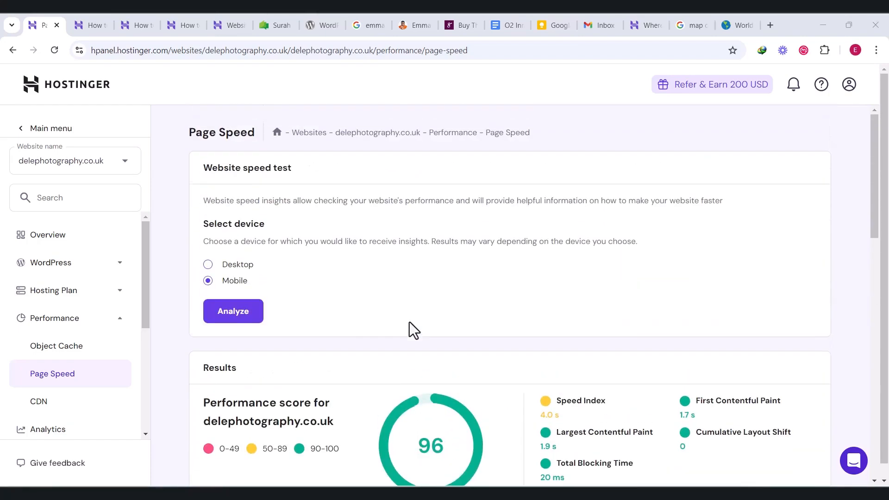
pyautogui.scroll(-3, 409, 321)
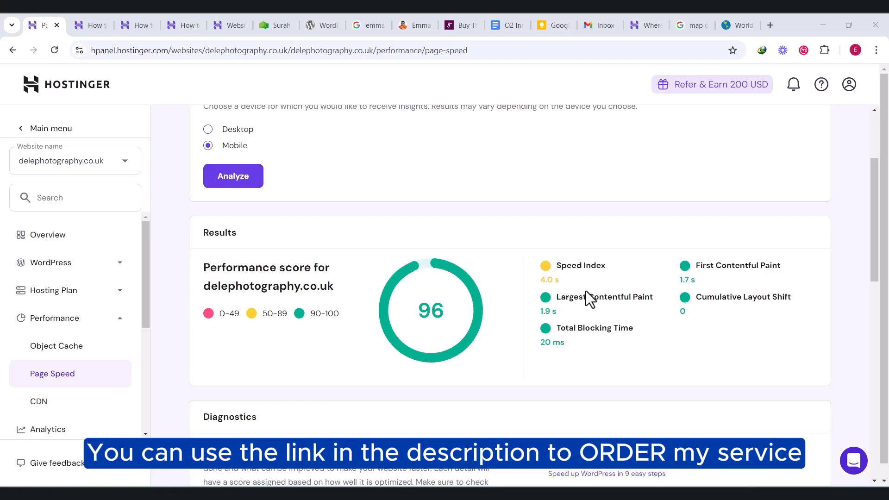
pyautogui.scroll(1, 878, 153)
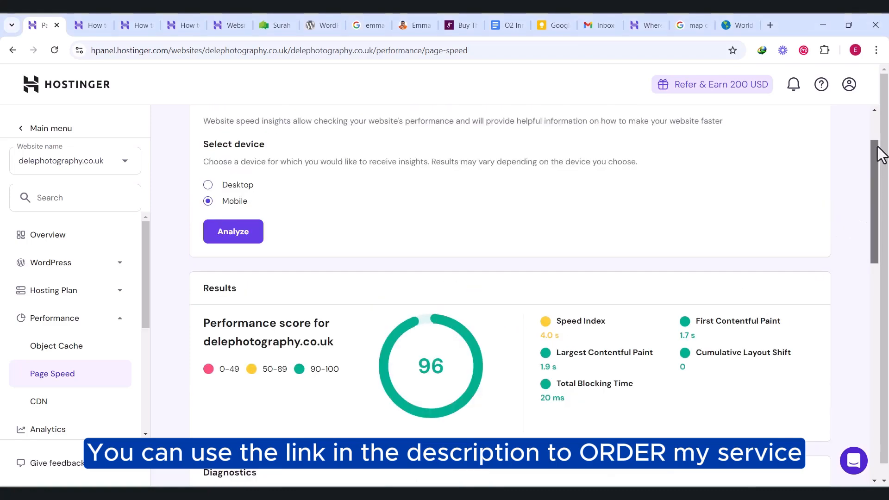
pyautogui.moveTo(878, 147); pyautogui.dragTo(879, 124)
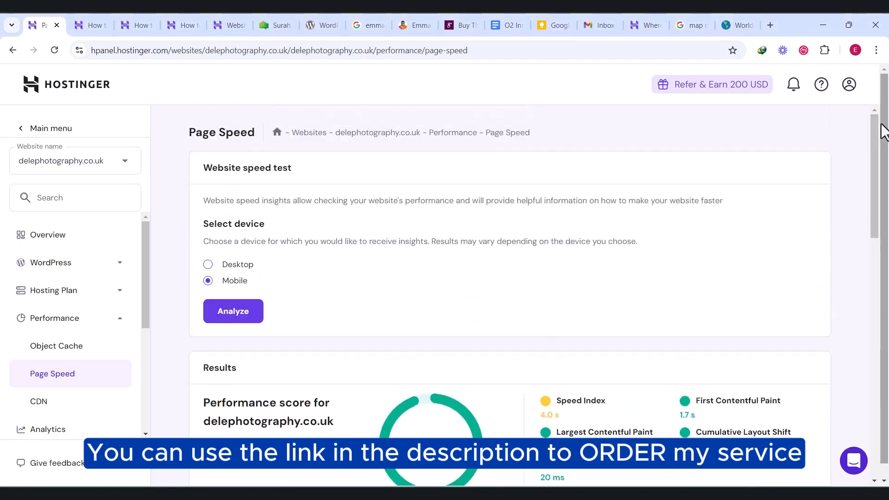